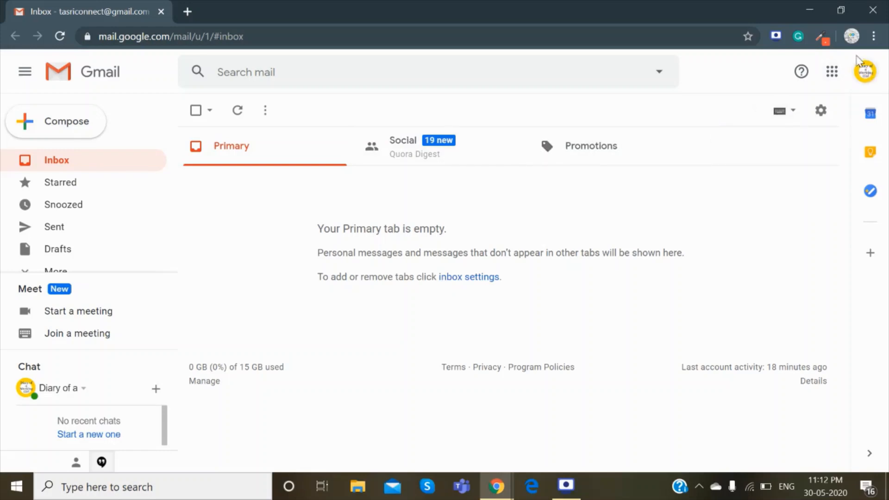
Open Google Drive in a new tab from Gmail's Google apps menu.
left_click(832, 73)
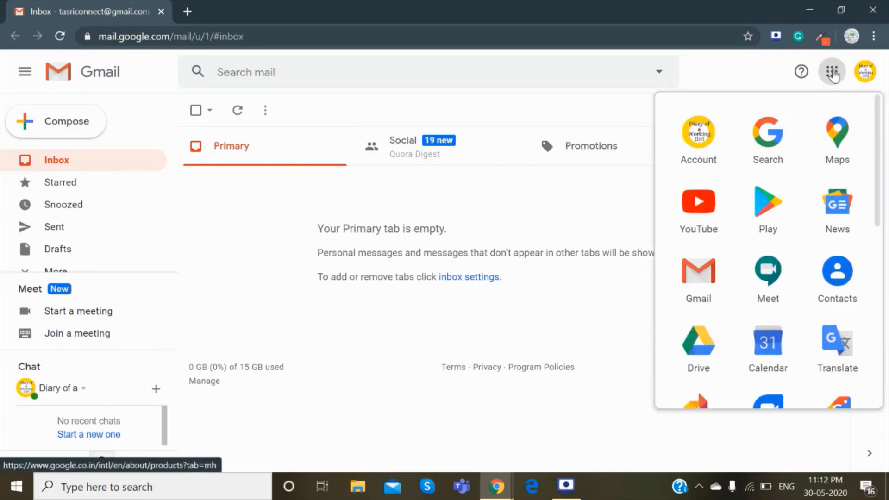
left_click(699, 352)
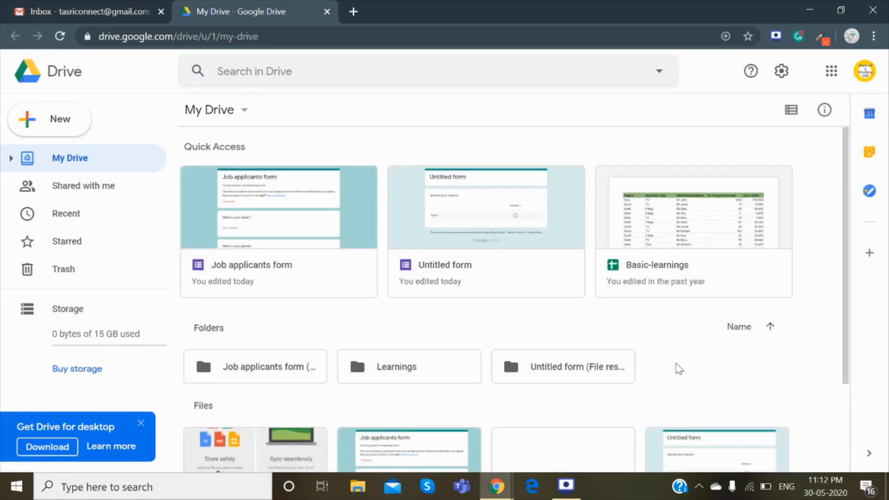
Create a blank Google Form from My Drive's right-click More menu.
right_click(678, 369)
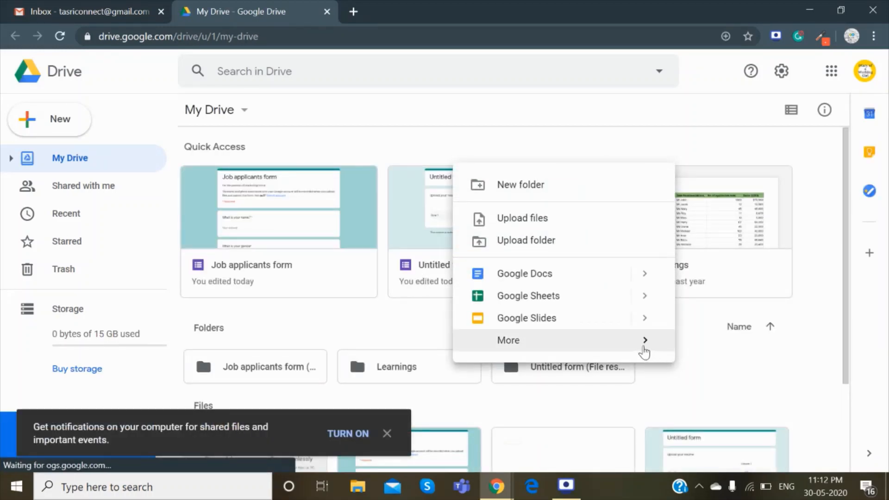
mouse_move(619, 347)
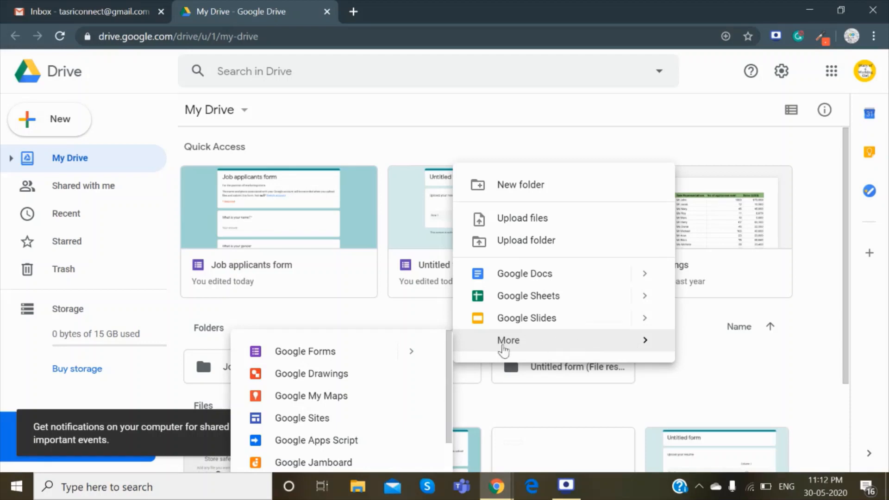
mouse_move(373, 361)
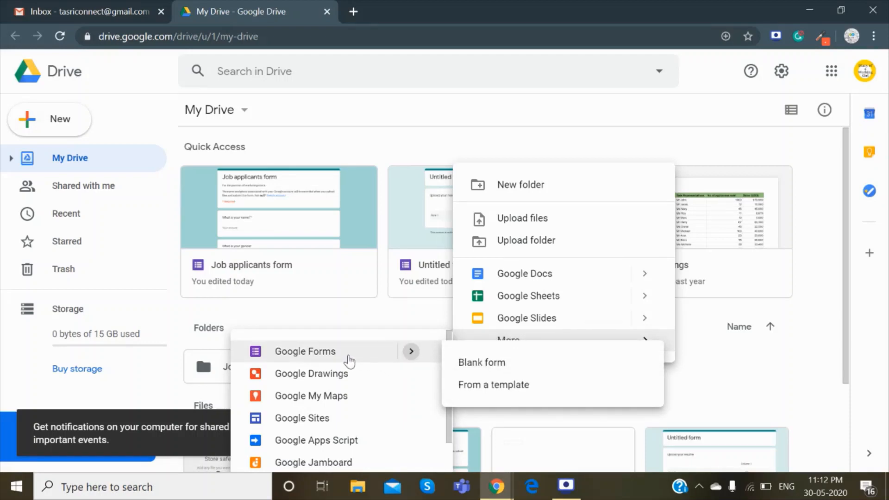
left_click(346, 360)
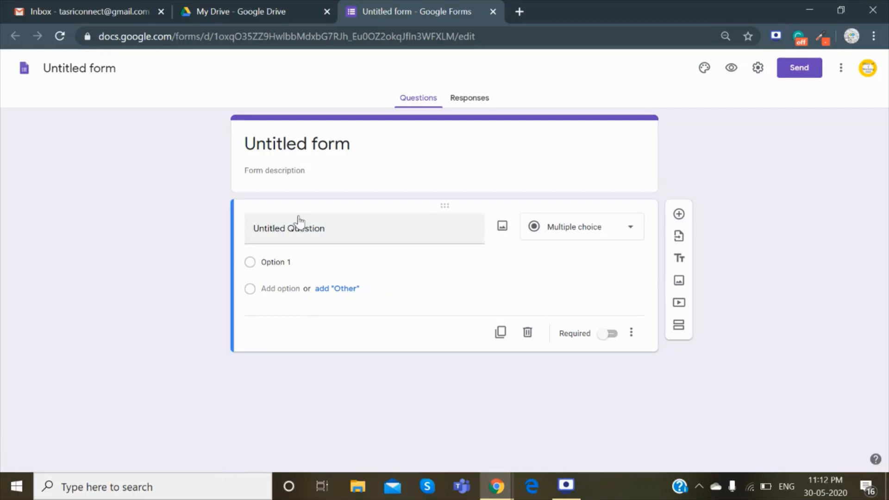
Title the form 'Job Applicants' with the description 'Position is for marketing intern'.
left_click(294, 141)
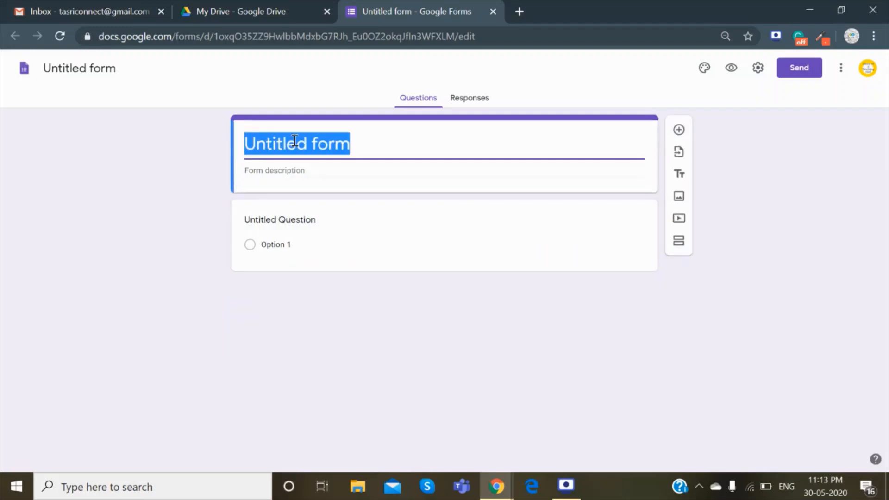
type("Job ")
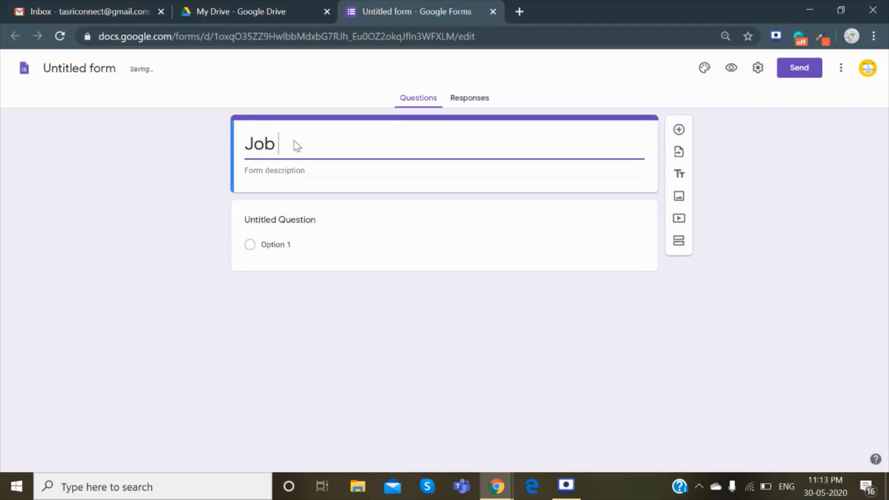
type("Applicants")
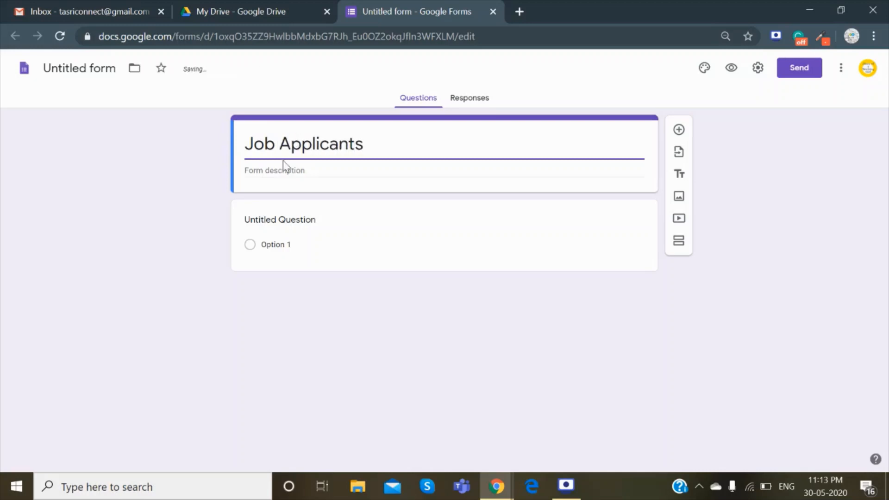
type("Pos")
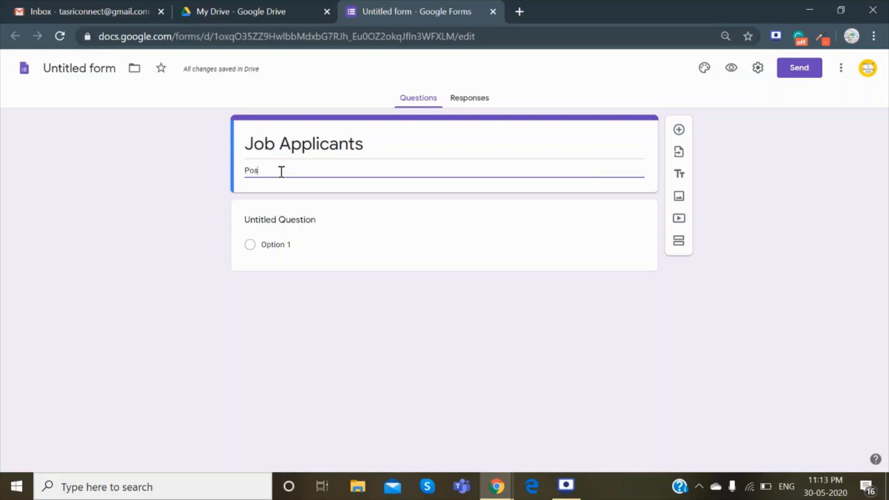
type("ition is")
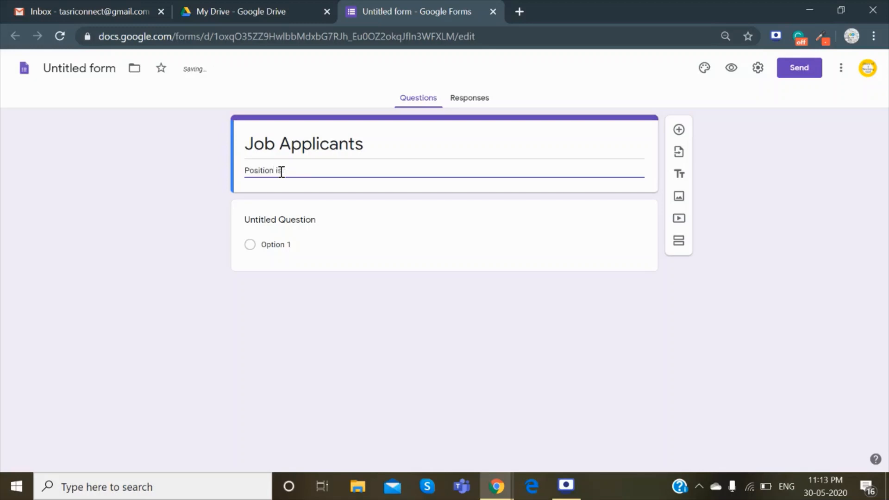
type(" for marketi")
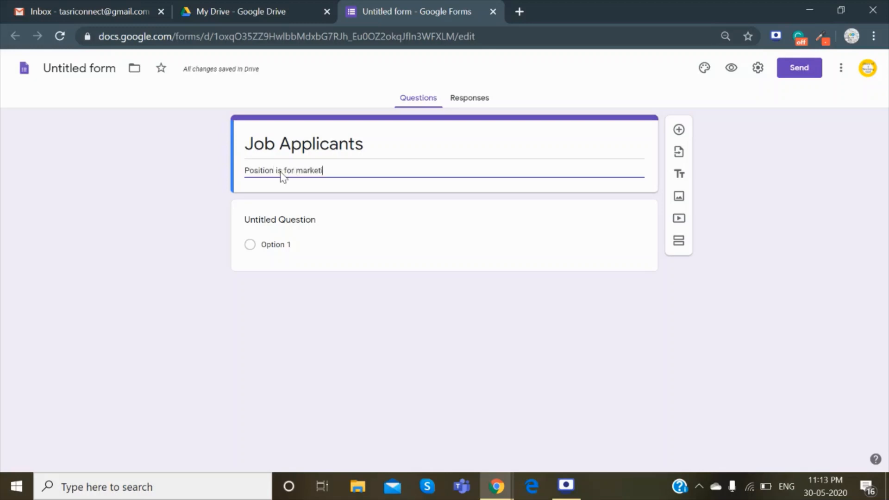
type("ng intern")
left_click(290, 223)
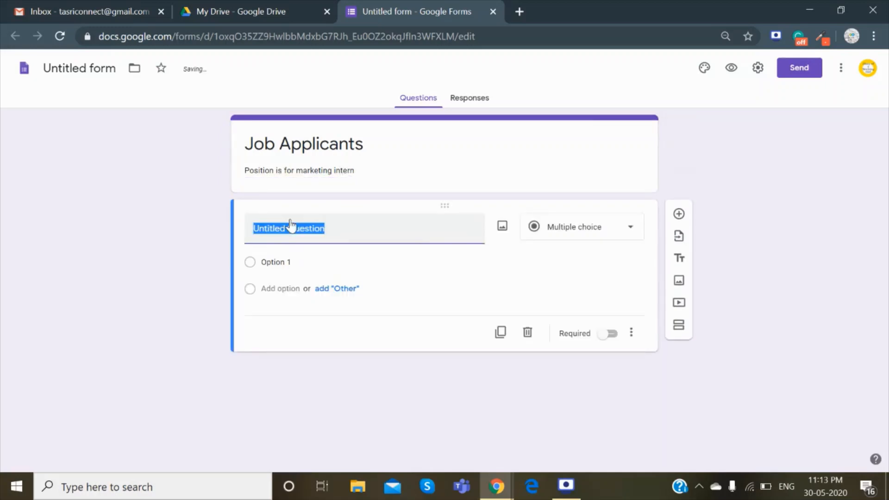
Make the first question an optional Short answer 'What is your name?', then add another question.
type("What ")
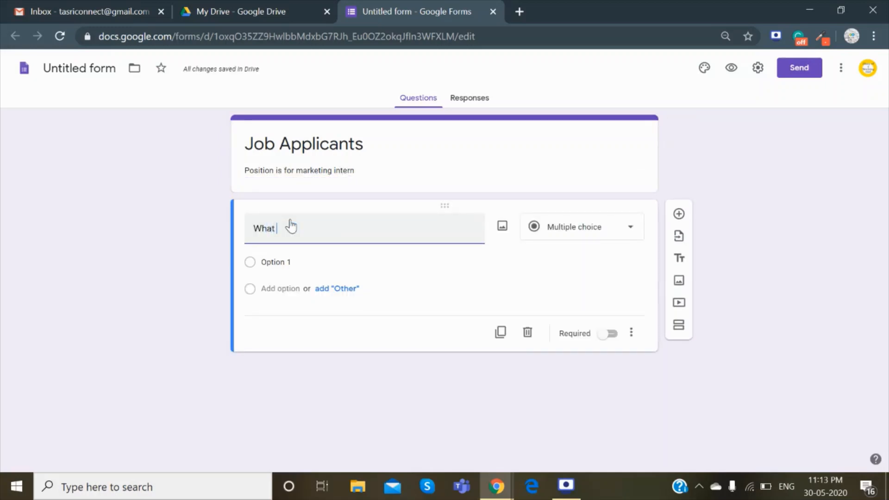
type("is your name")
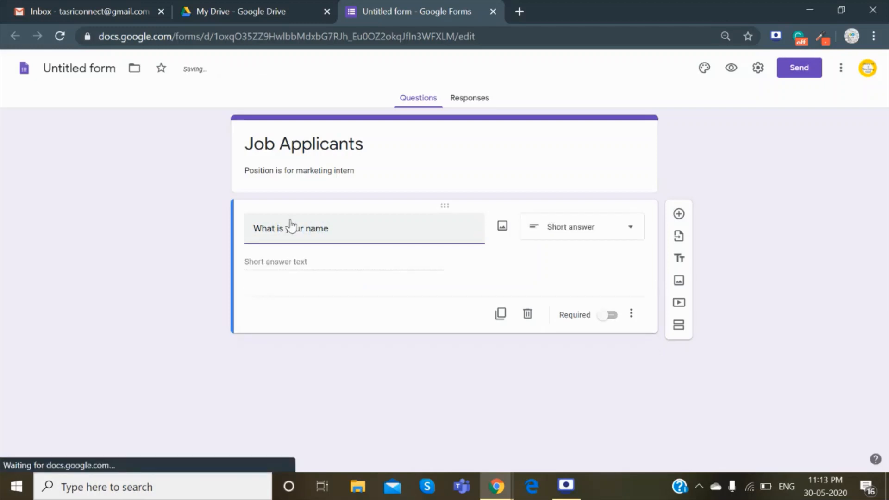
type("?")
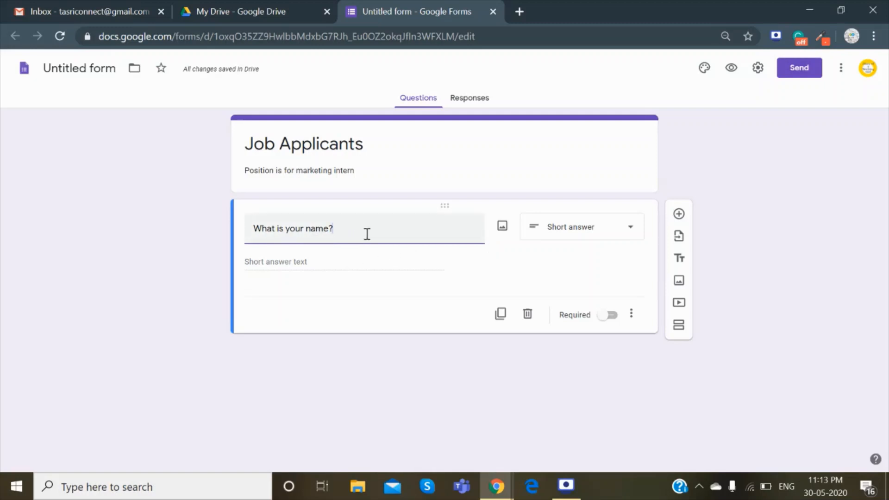
left_click(596, 235)
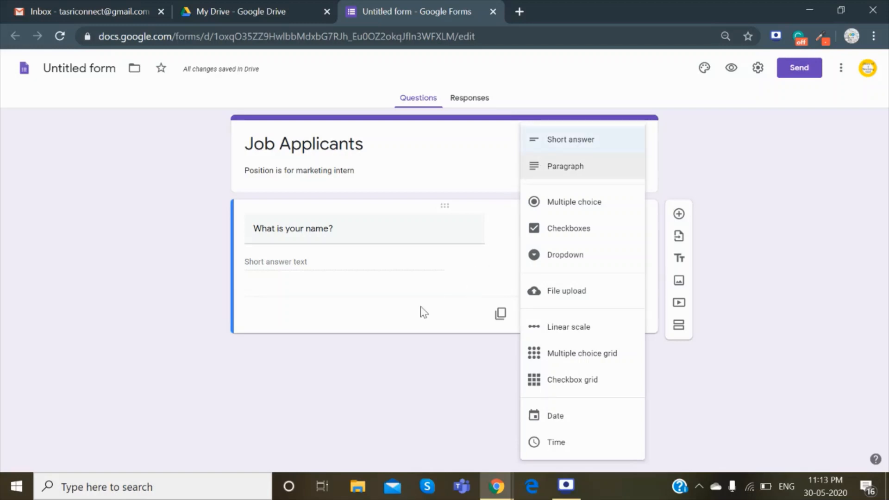
left_click(381, 323)
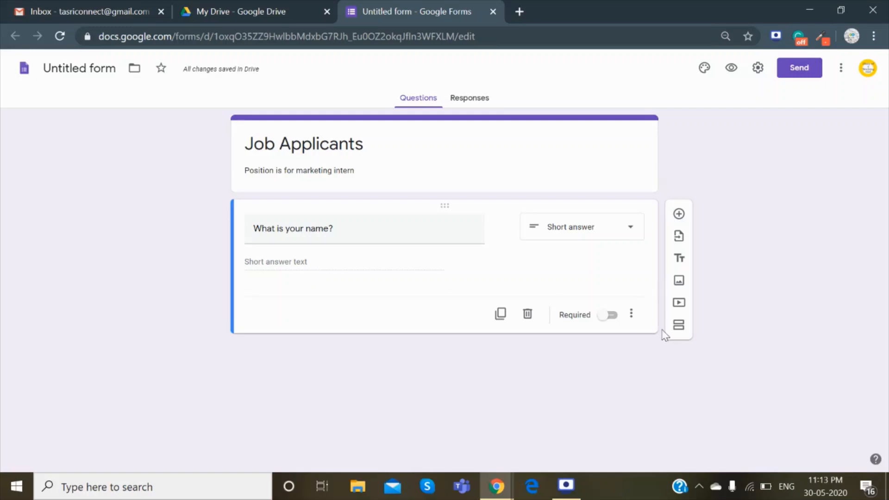
left_click(610, 316)
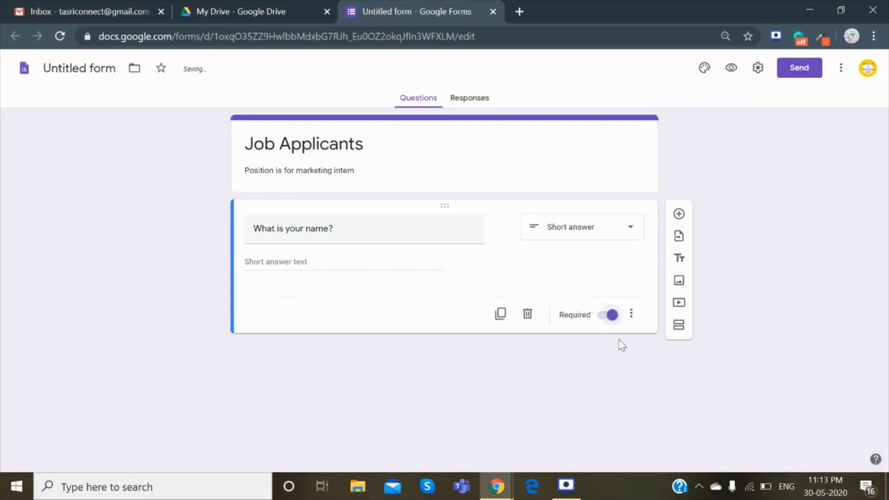
left_click(601, 318)
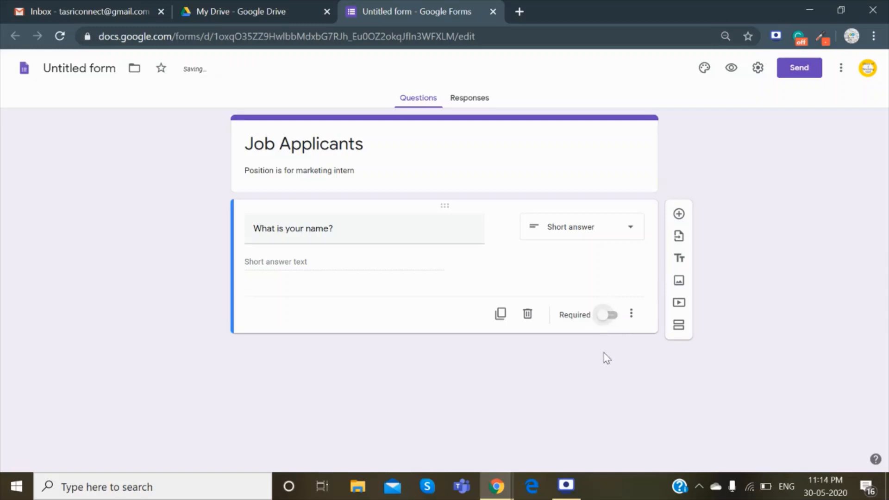
left_click(679, 214)
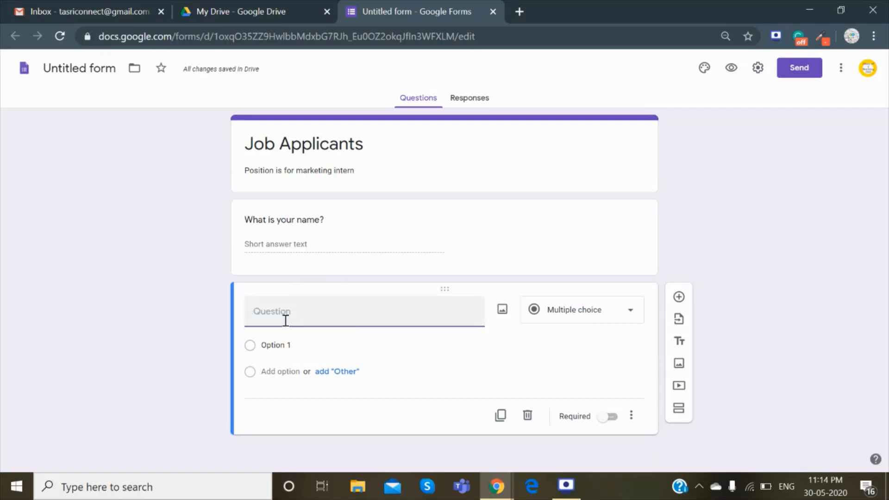
Ask 'What is your gender?' as a dropdown with Female, Male and Prefer not to say.
type("What is your gender?")
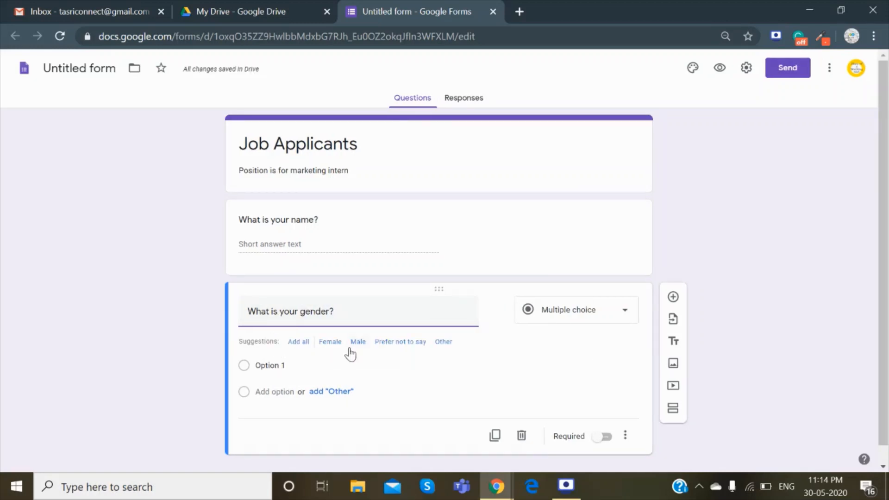
left_click(329, 345)
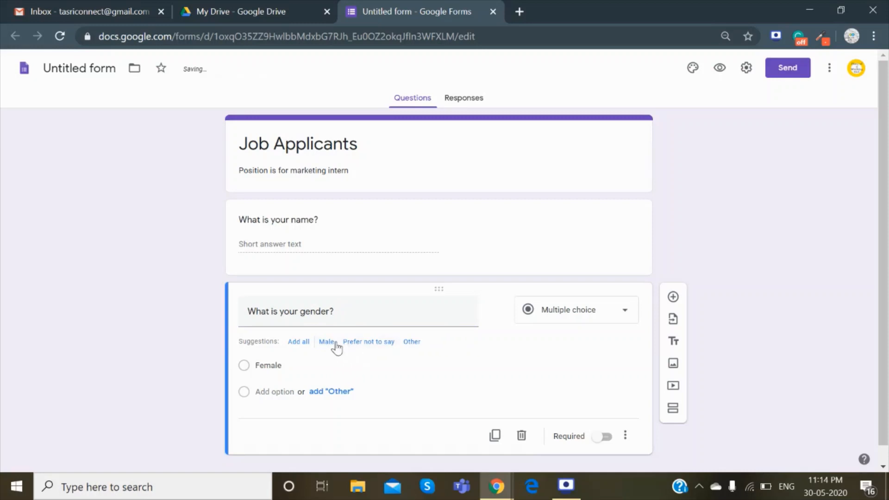
left_click(330, 342)
left_click(359, 343)
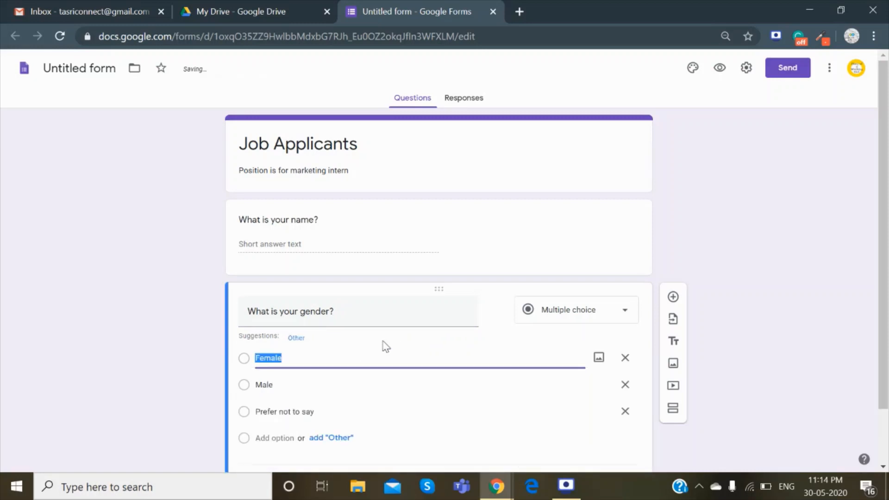
left_click(296, 337)
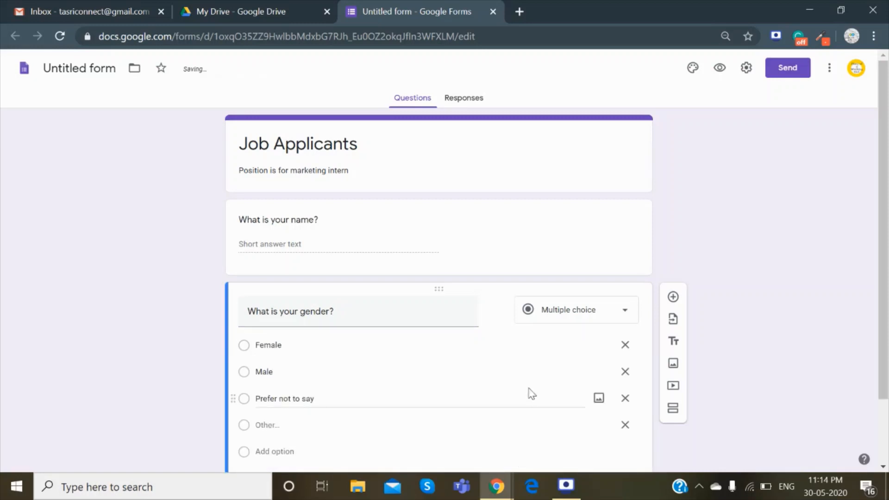
left_click(569, 321)
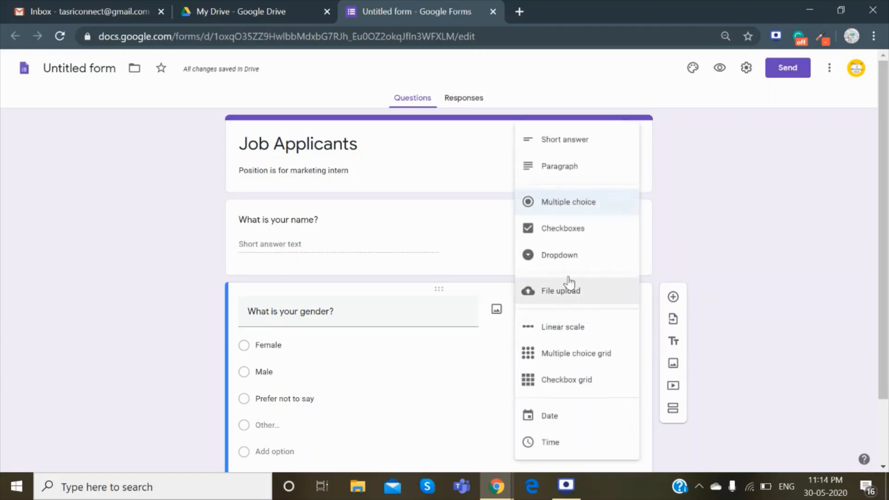
left_click(563, 254)
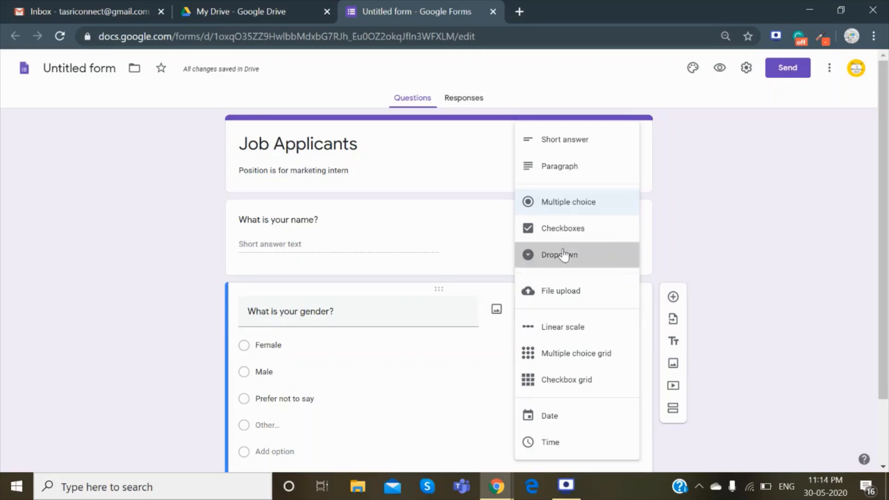
left_click(673, 298)
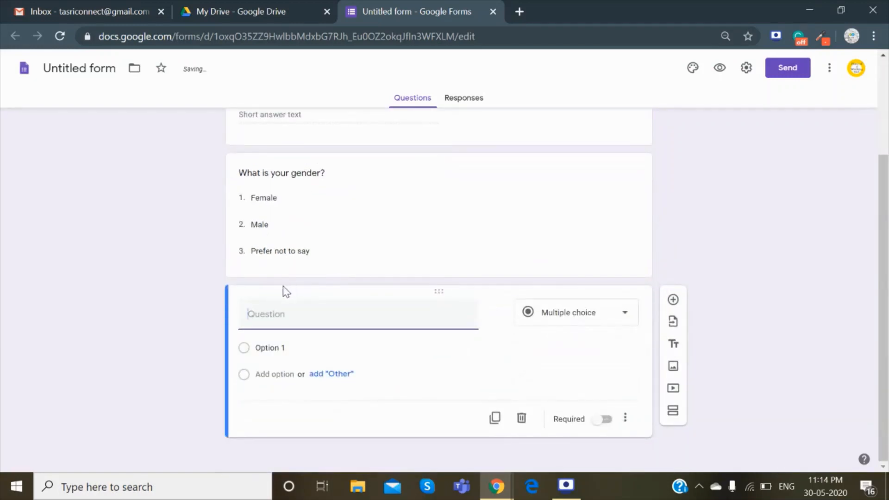
Ask 'What is your highest degree?' as multiple choice with Graduate and Postgraduate options.
type("What is")
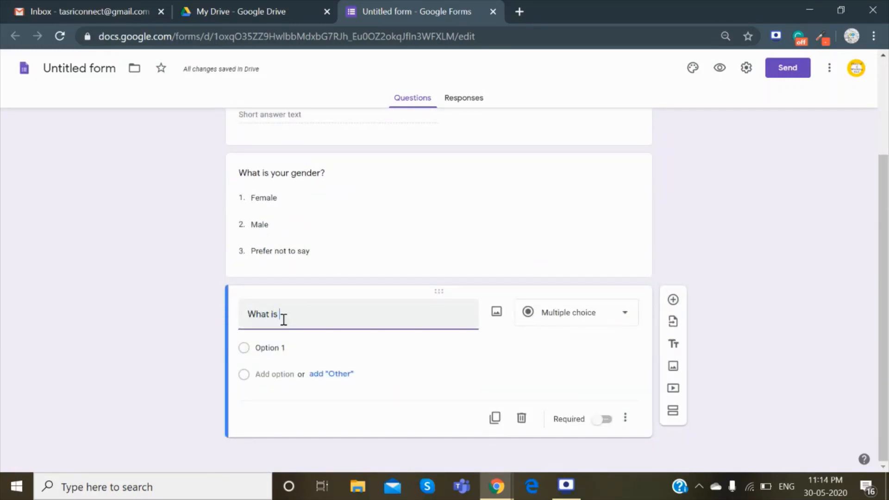
type(" your highest degree")
key("BackSpace")
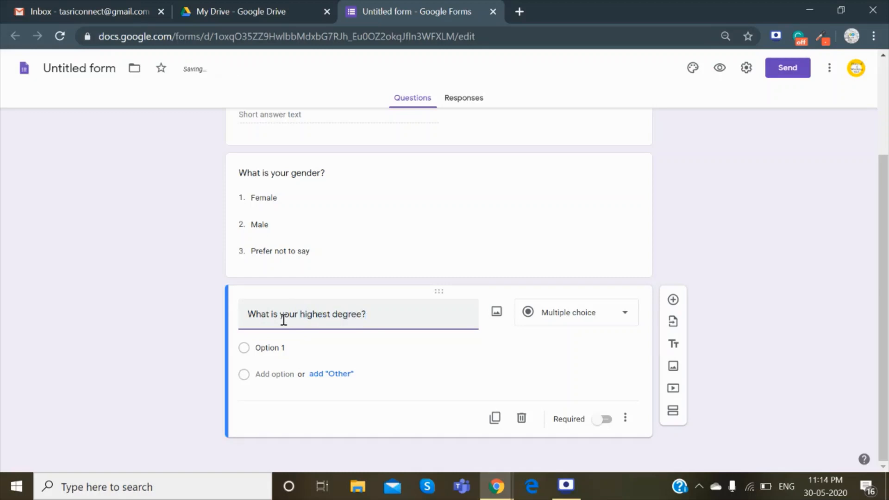
left_click(273, 344)
type("Gra")
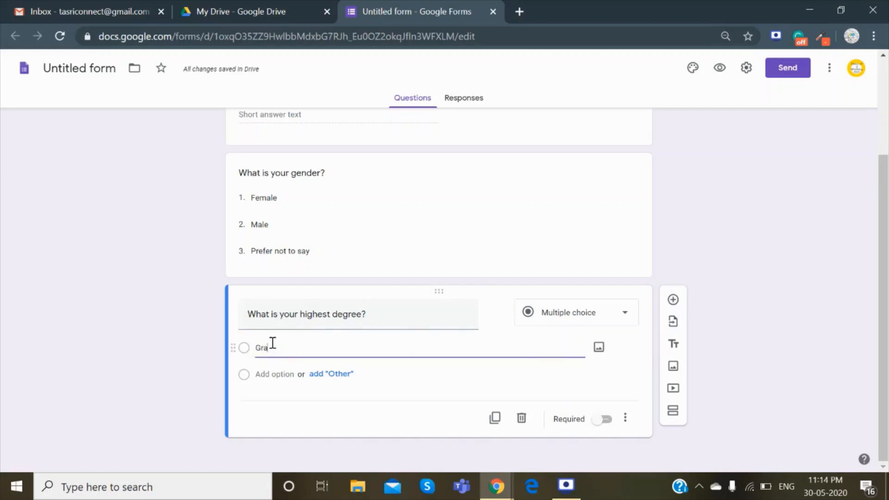
type("duate")
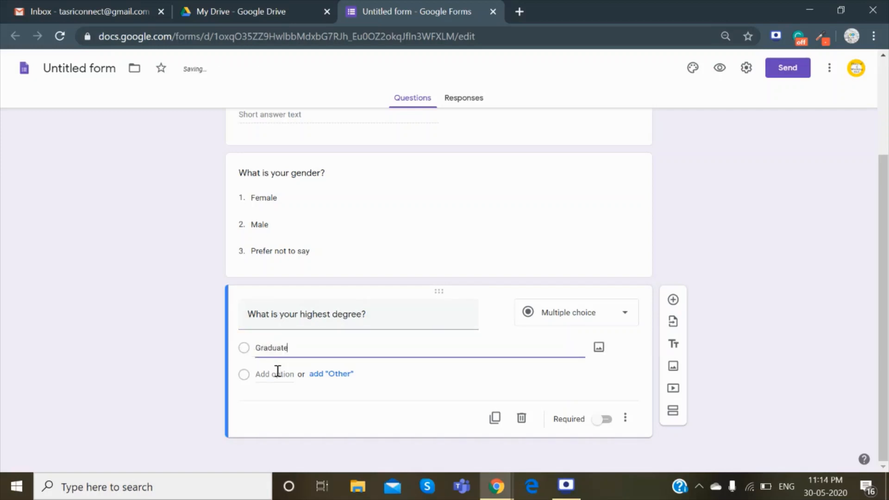
left_click(277, 373)
type("Postgrad")
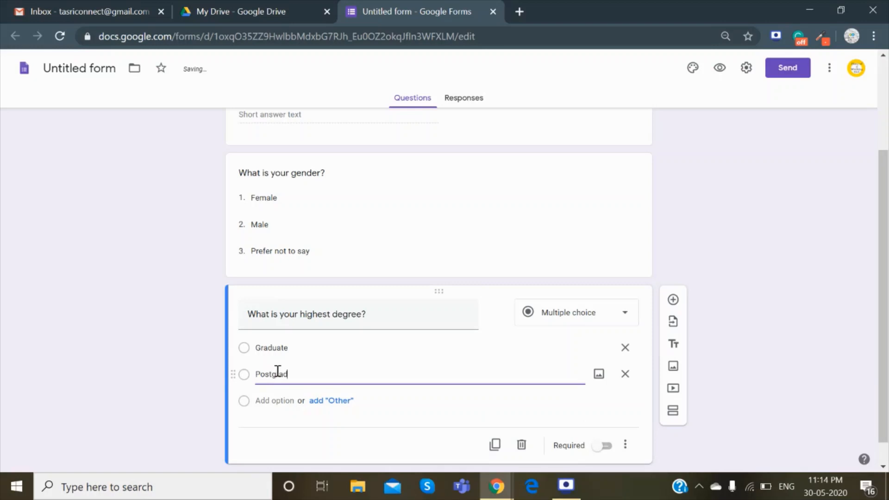
type("uate")
left_click(568, 316)
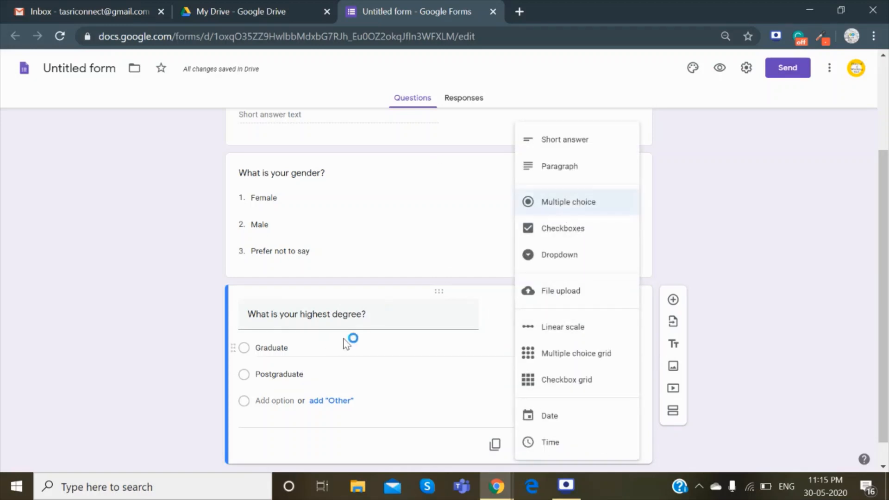
scroll(379, 369, "down", 1)
left_click(79, 319)
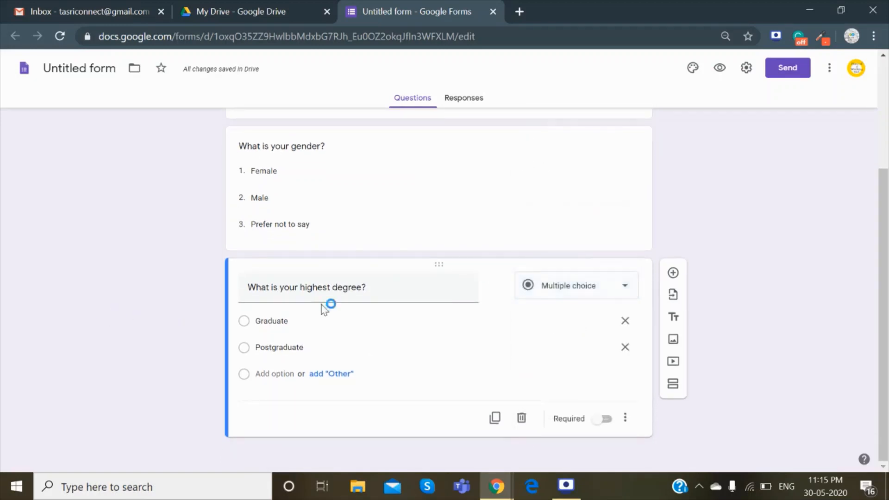
Add an 'Upload your resume' file-upload question allowing 1 file up to 10 MB.
left_click(673, 272)
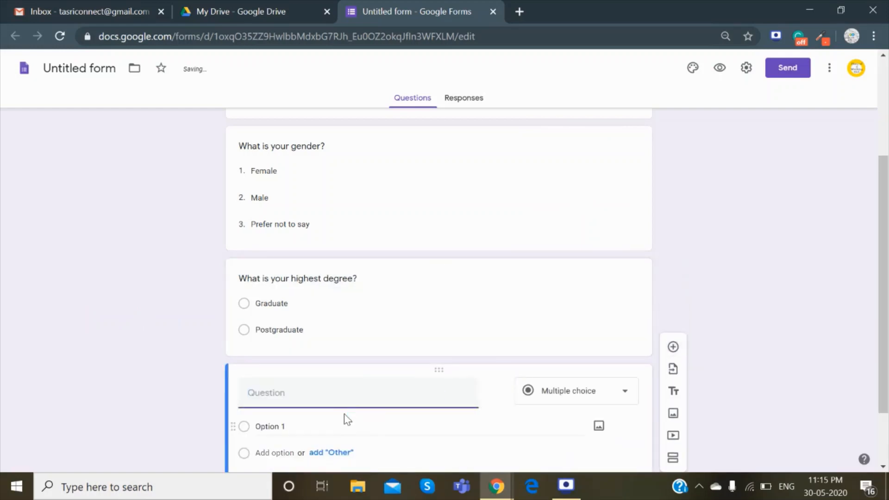
type("Upload your resume")
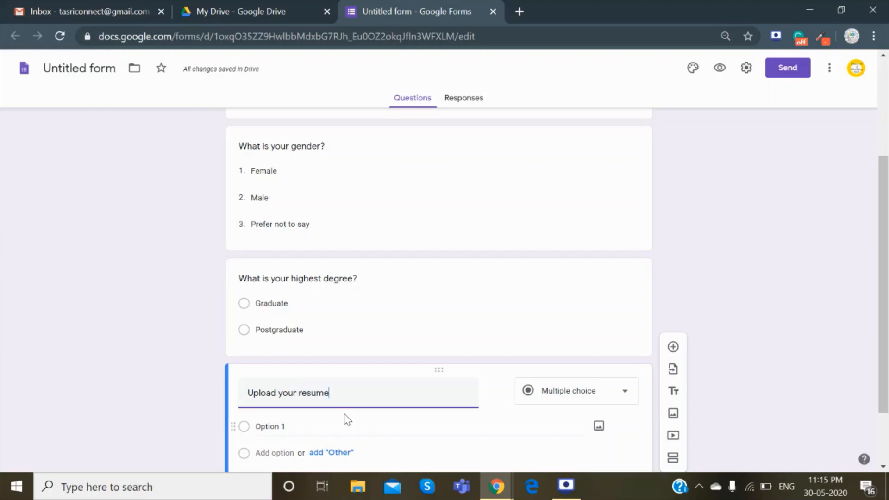
left_click(576, 391)
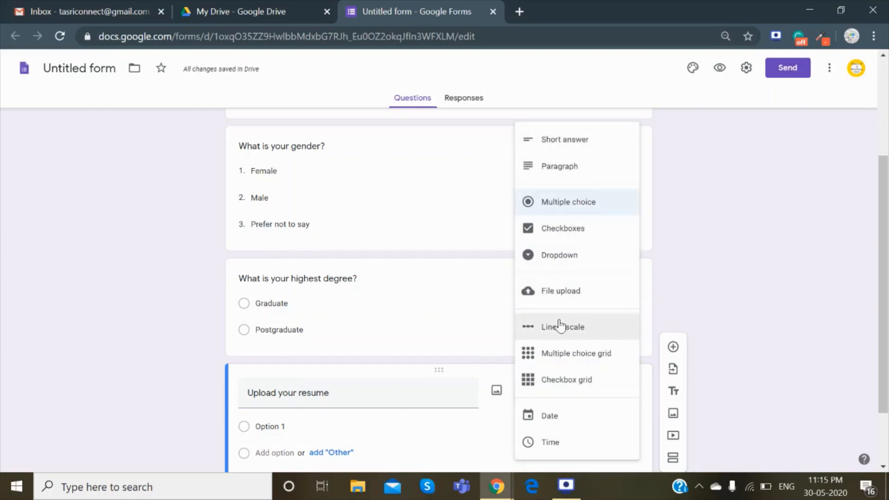
left_click(555, 293)
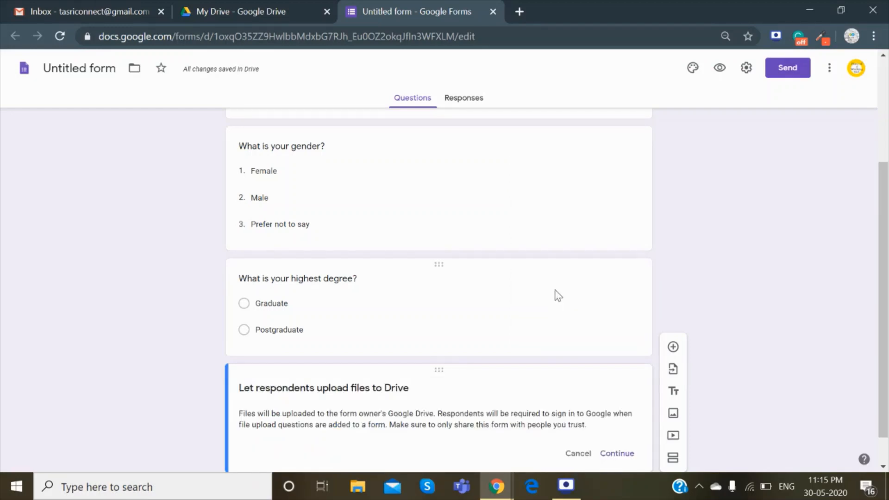
scroll(557, 295, "down", 1)
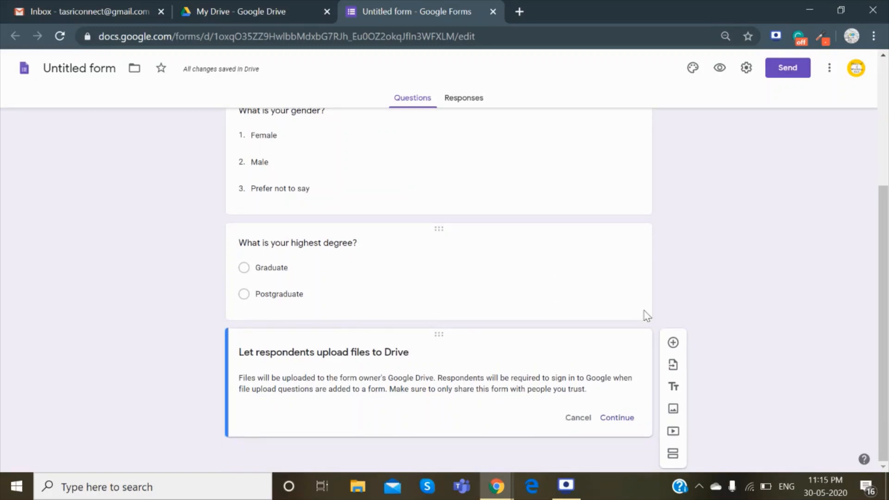
left_click(616, 418)
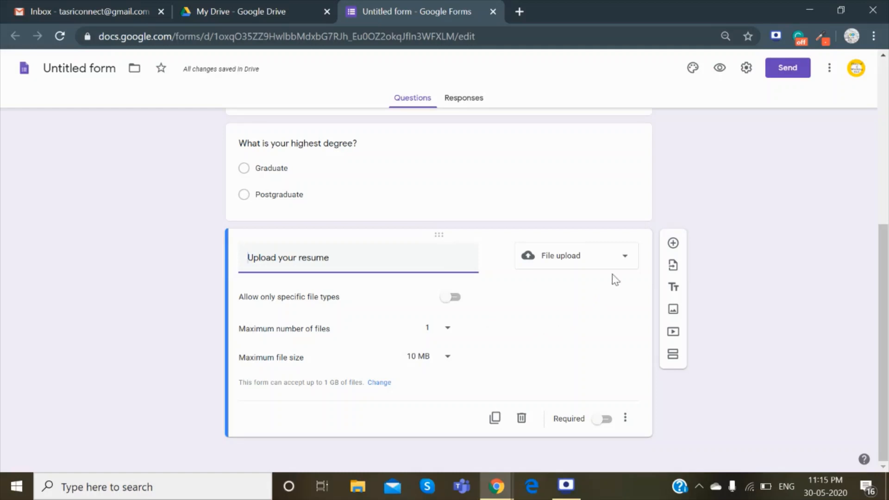
Add 'Rate you social media marketing skill' as a 1-to-5 linear scale question.
left_click(672, 243)
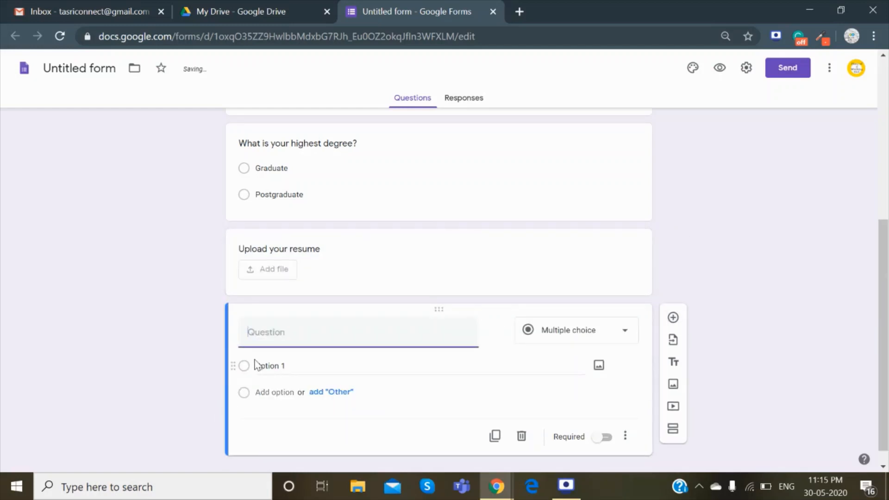
type("Rate you social media marketi")
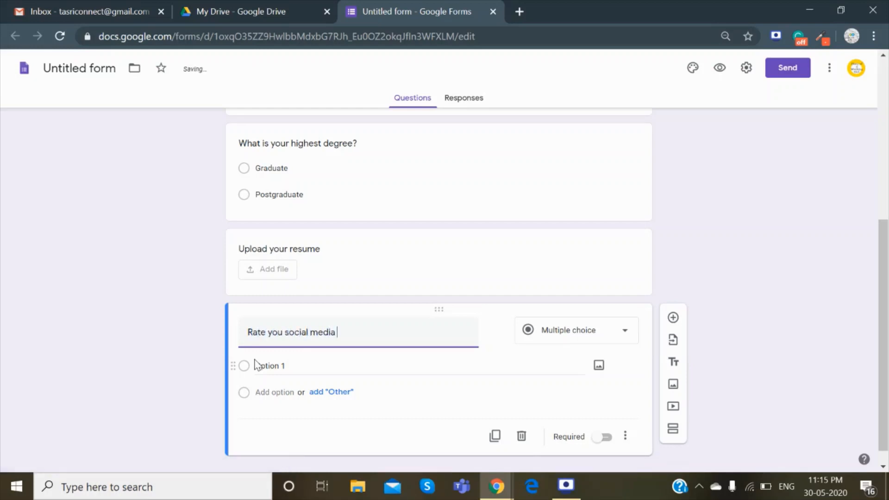
type("ng skill")
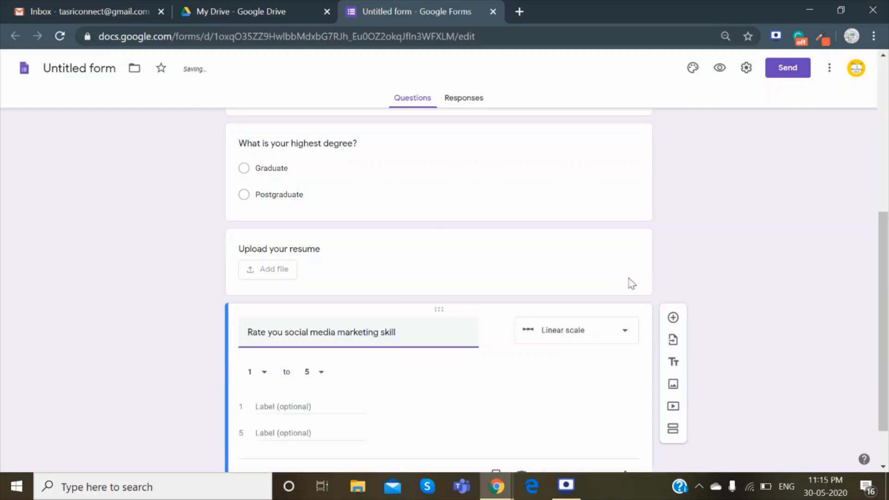
left_click(572, 344)
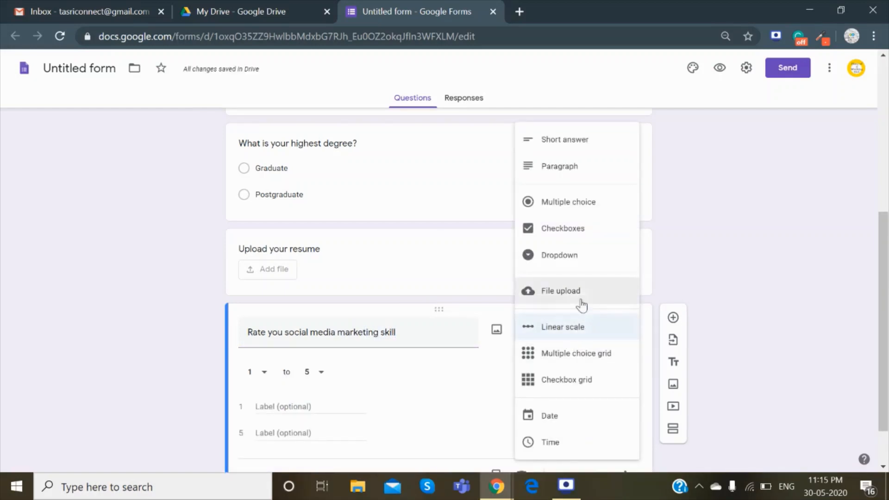
left_click(563, 328)
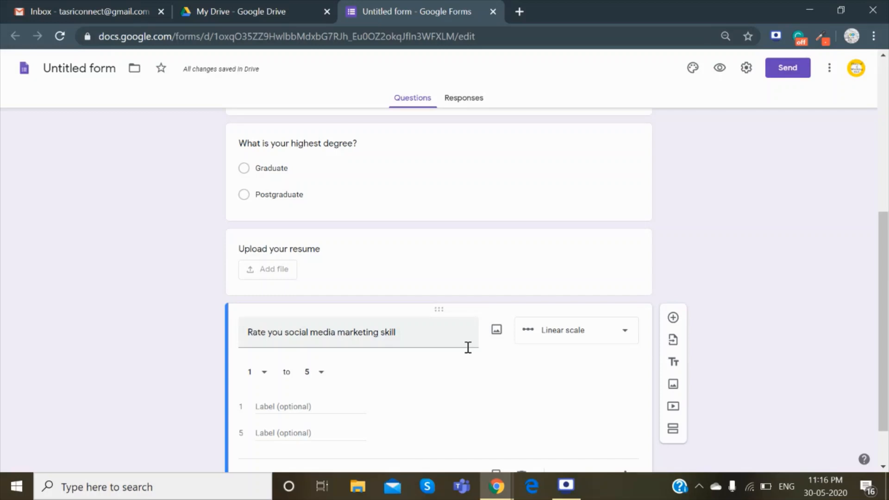
left_click(316, 377)
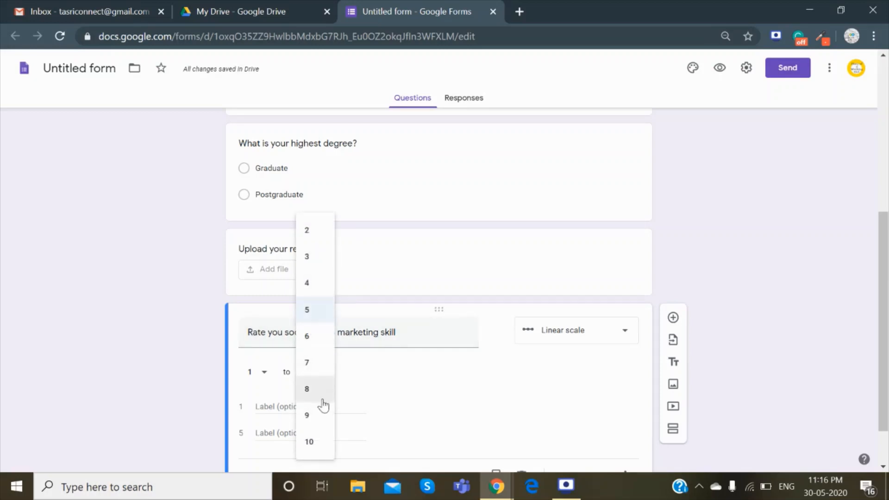
left_click(312, 310)
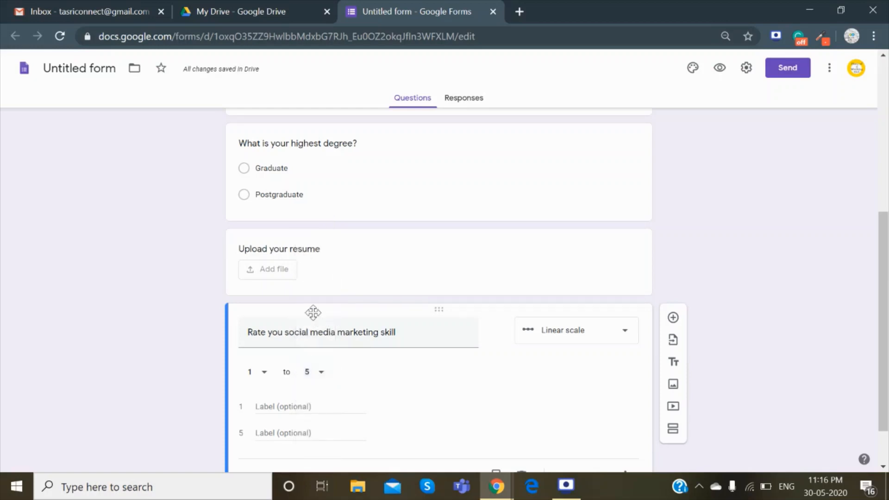
Label the scale's 1 end Excellent and its 5 end Basic.
scroll(313, 312, "down", 1)
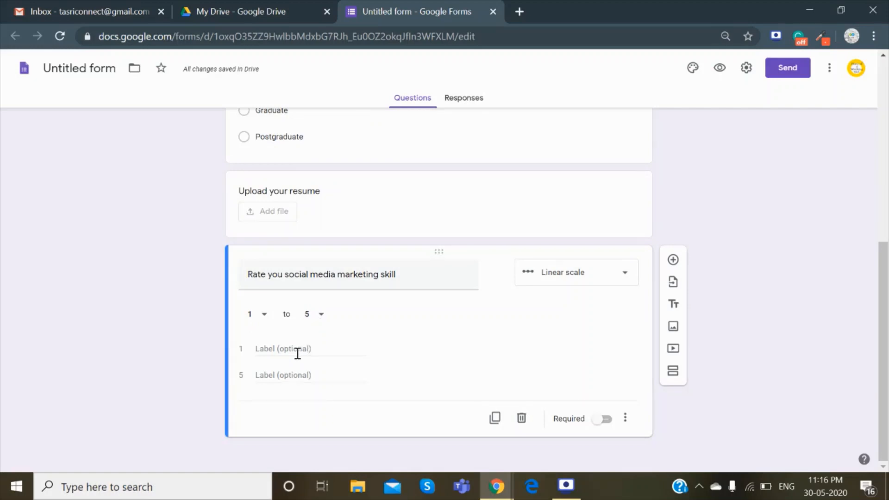
left_click(293, 349)
type("Excellent")
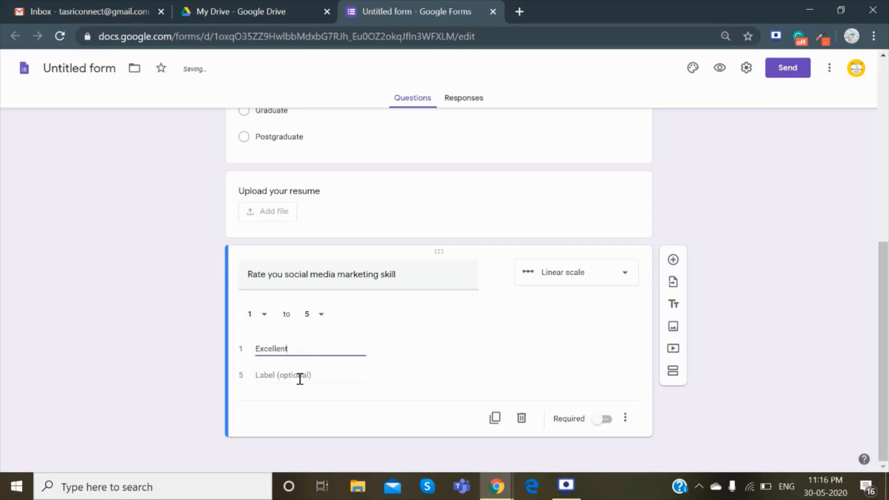
left_click(296, 370)
type("Bas")
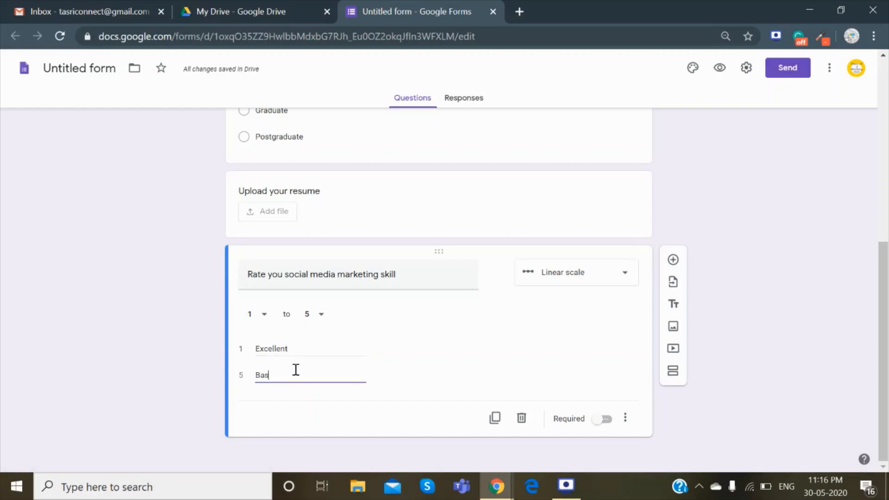
type("ic")
Scroll back up to the Job Applicants header to review the questions.
scroll(361, 200, "up", 6)
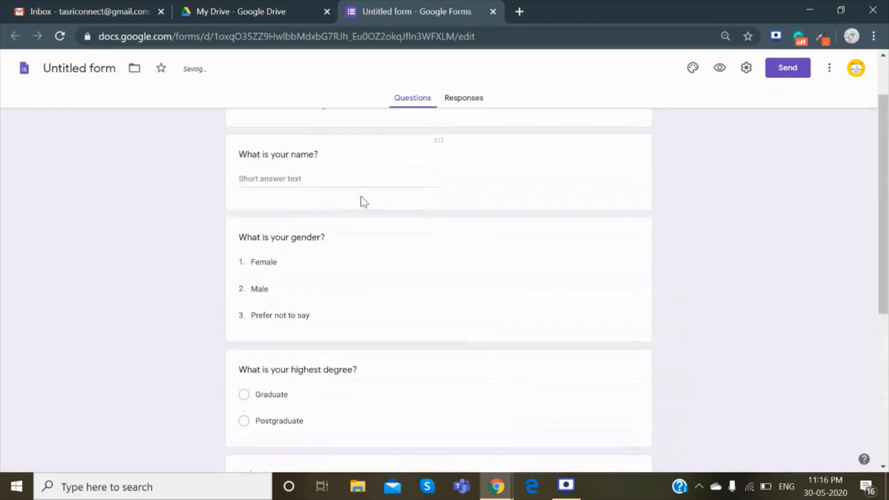
scroll(364, 202, "up", 2)
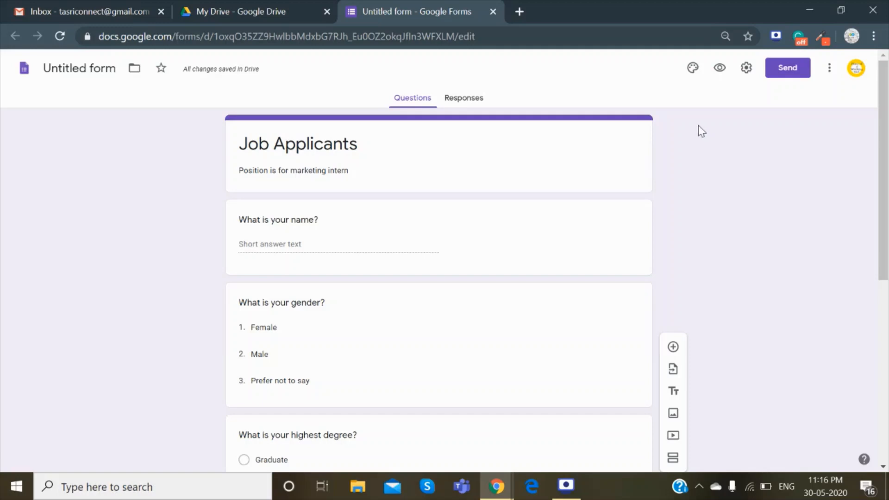
Apply a teal theme colour with a darker teal background, then preview the form.
left_click(692, 68)
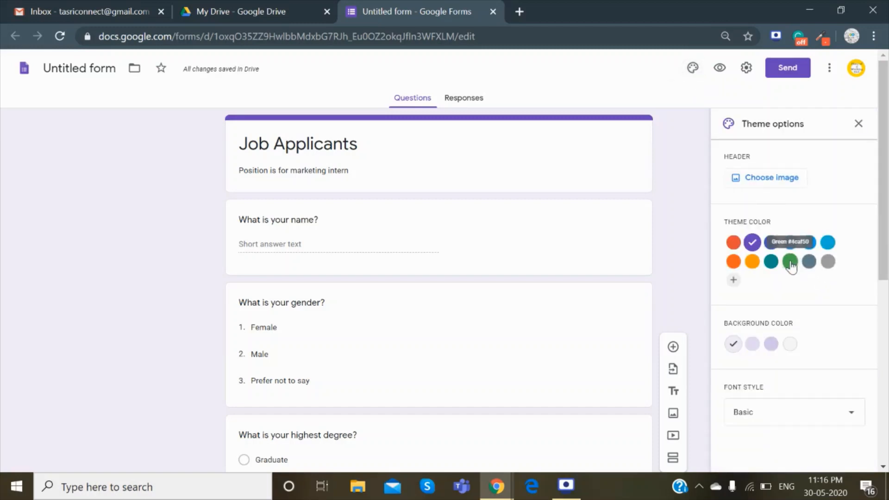
left_click(771, 262)
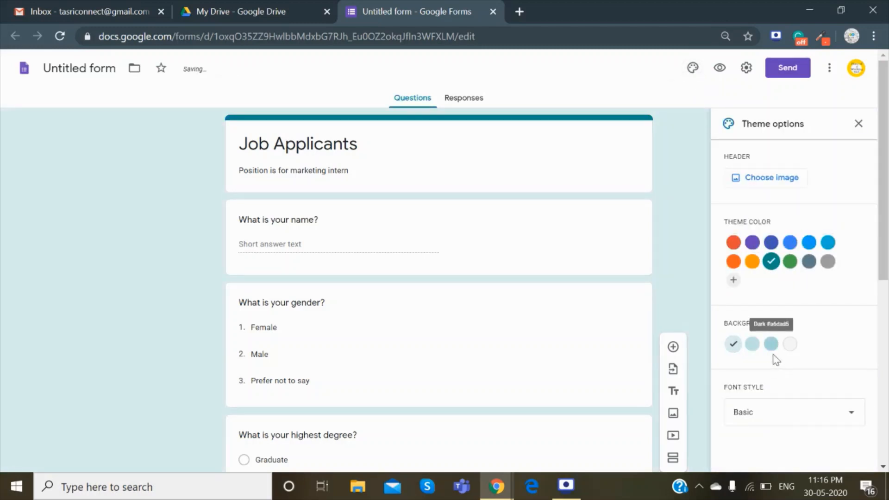
left_click(771, 343)
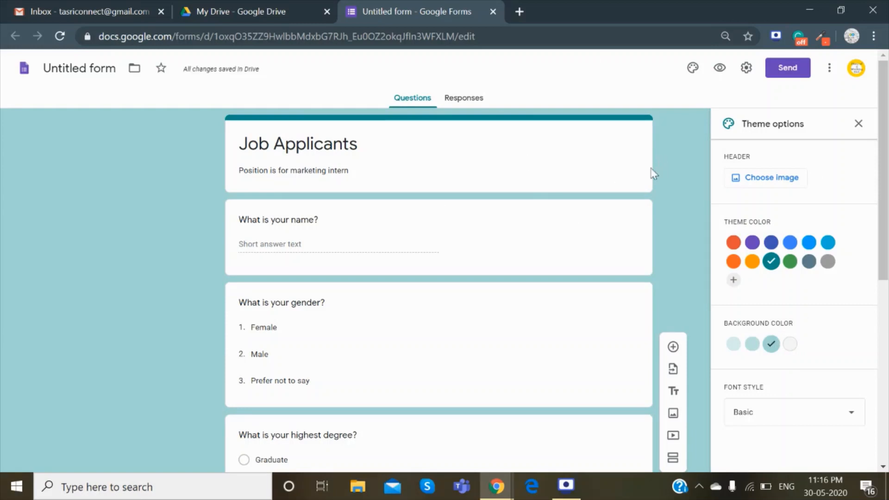
left_click(718, 69)
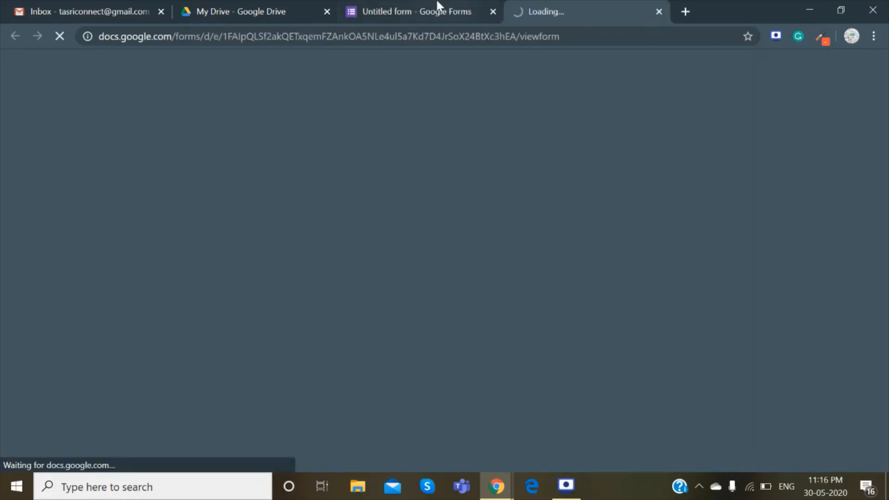
Review the Job Applicants questions in the preview tab, then go back to the Untitled form editor.
left_click(440, 9)
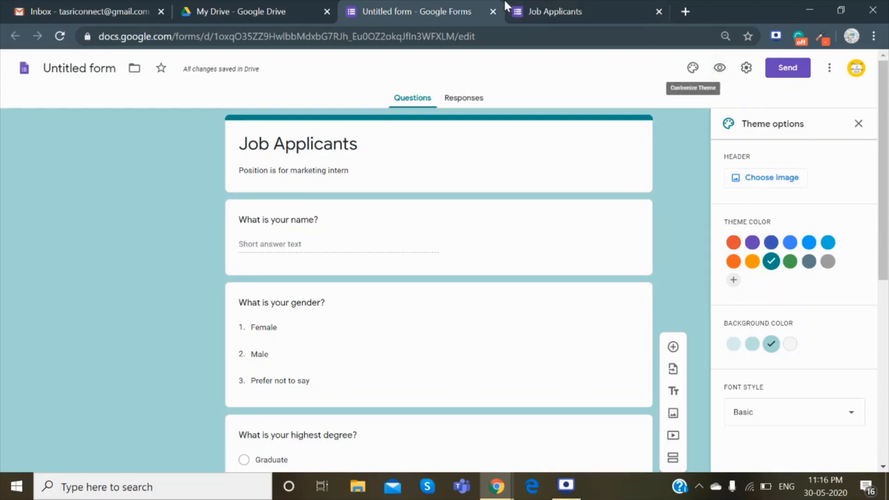
left_click(572, 7)
scroll(501, 296, "down", 4)
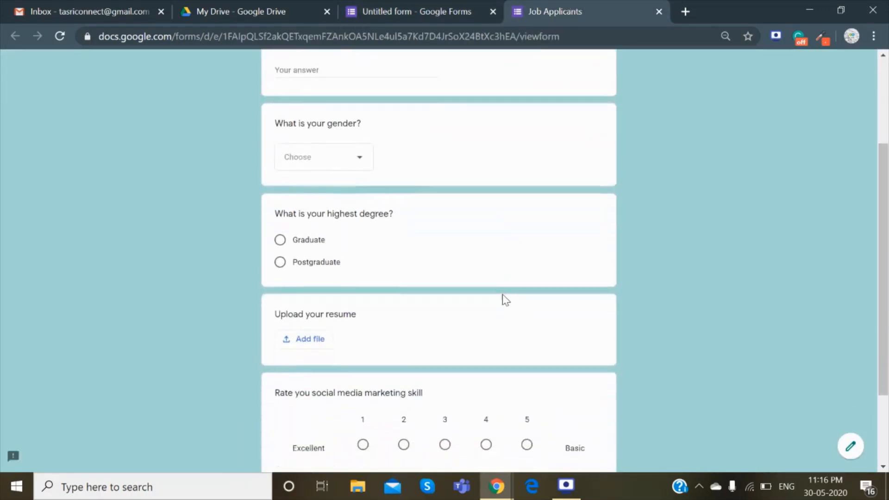
scroll(502, 295, "down", 1)
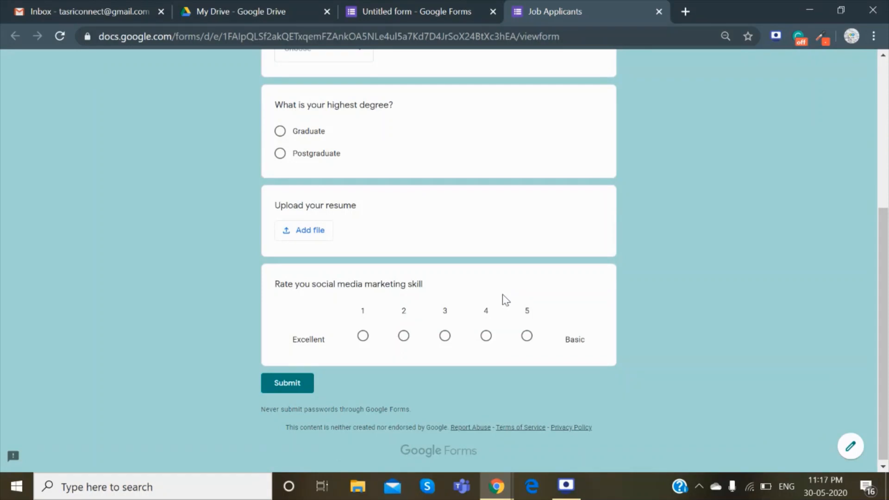
scroll(502, 296, "up", 5)
scroll(501, 295, "down", 3)
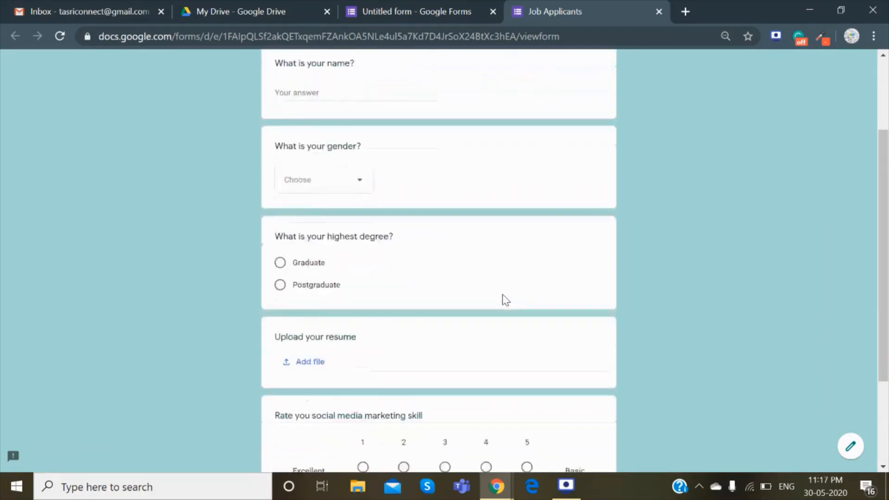
left_click(473, 4)
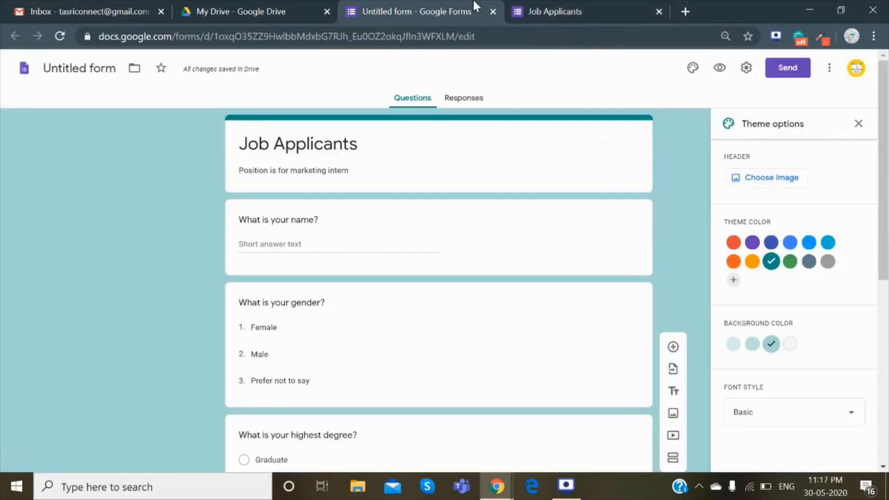
From the Send options, get the link, shorten the URL and copy it.
left_click(785, 73)
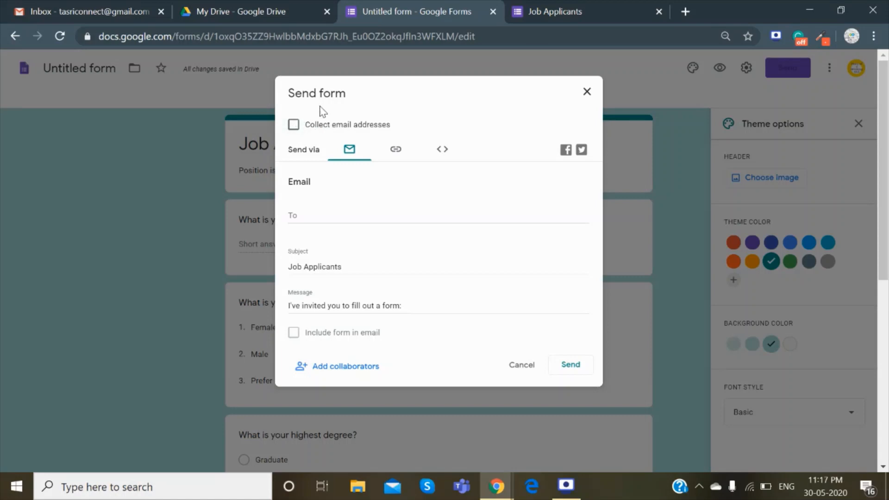
left_click(395, 150)
left_click(293, 220)
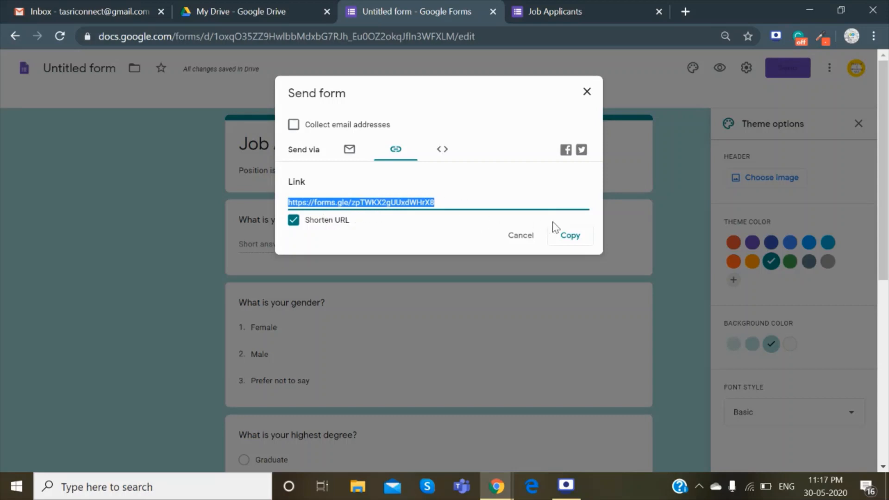
left_click(569, 236)
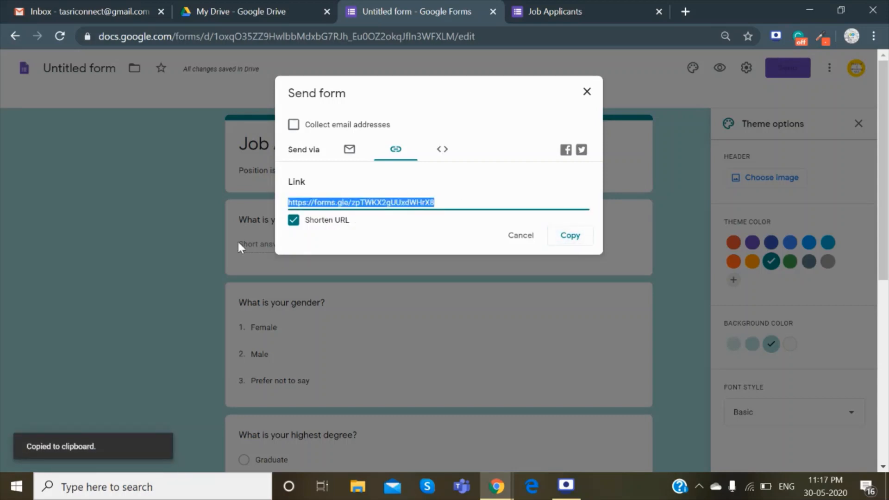